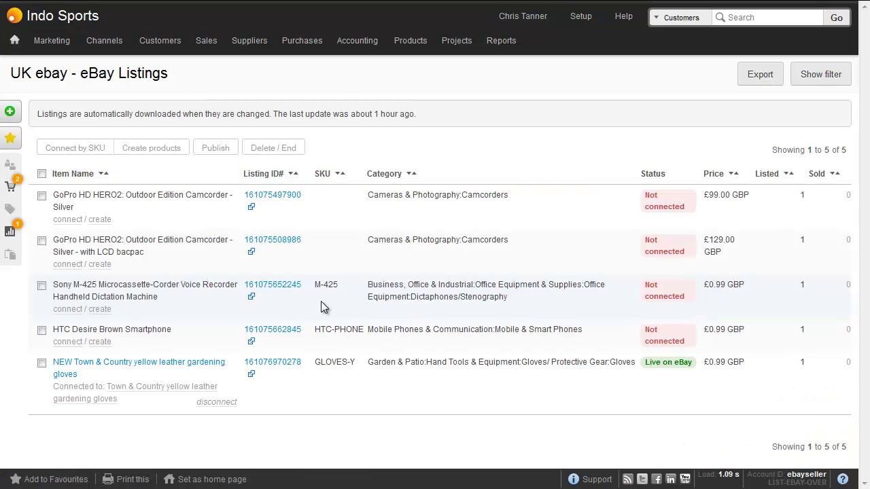
# - Link the Sony listing to the Sony M-425 Microcassette Recorder product found by searching '425'
pyautogui.moveTo(106, 48)
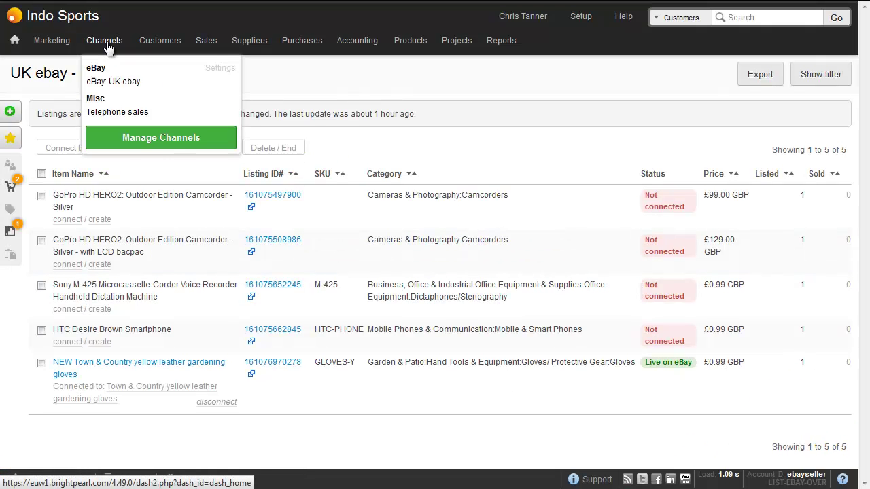
pyautogui.moveTo(126, 81)
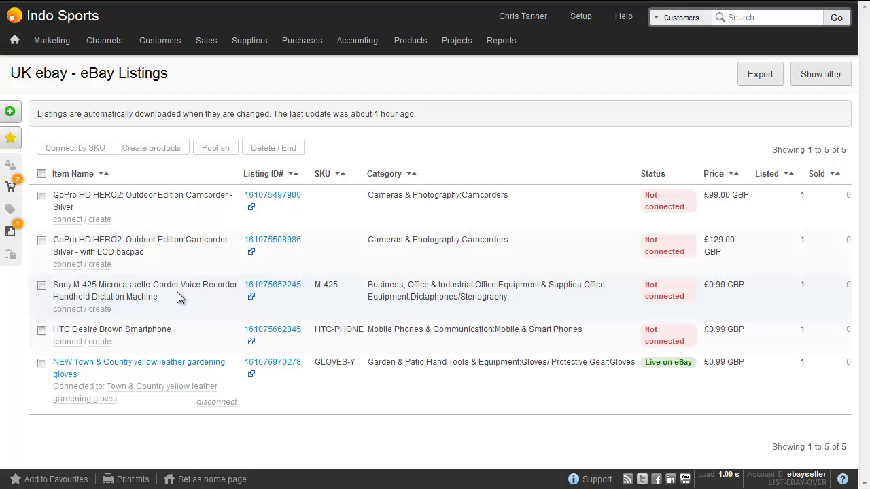
pyautogui.click(71, 309)
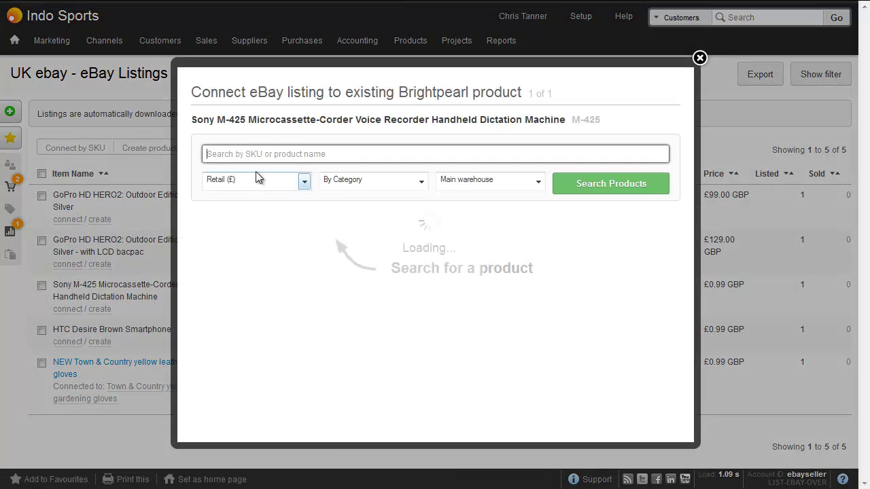
pyautogui.click(267, 157)
pyautogui.write('425')
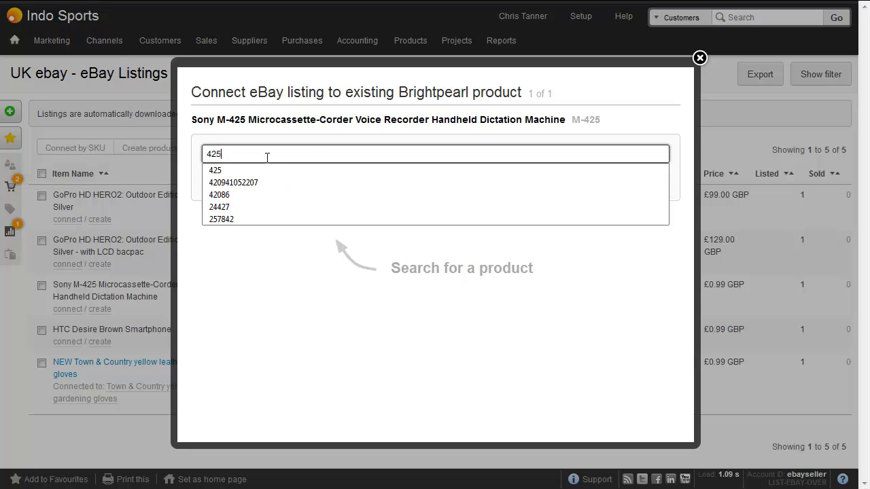
pyautogui.click(608, 193)
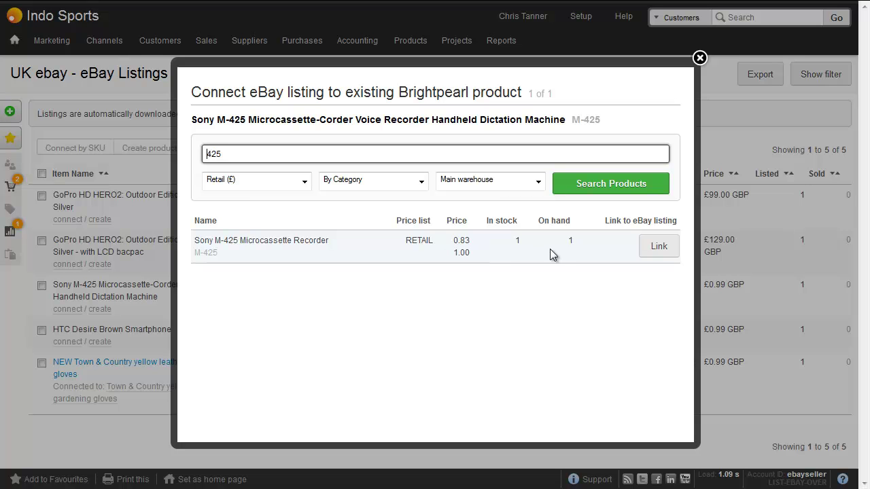
pyautogui.click(658, 248)
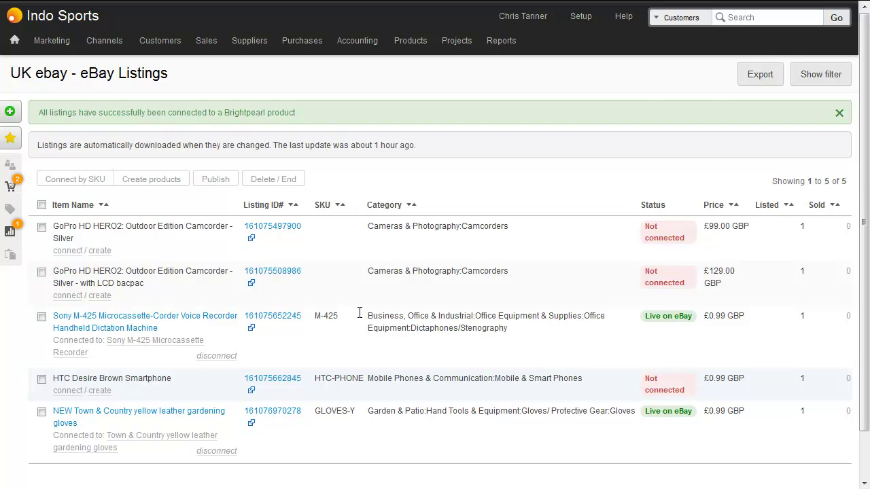
pyautogui.click(693, 19)
pyautogui.click(683, 74)
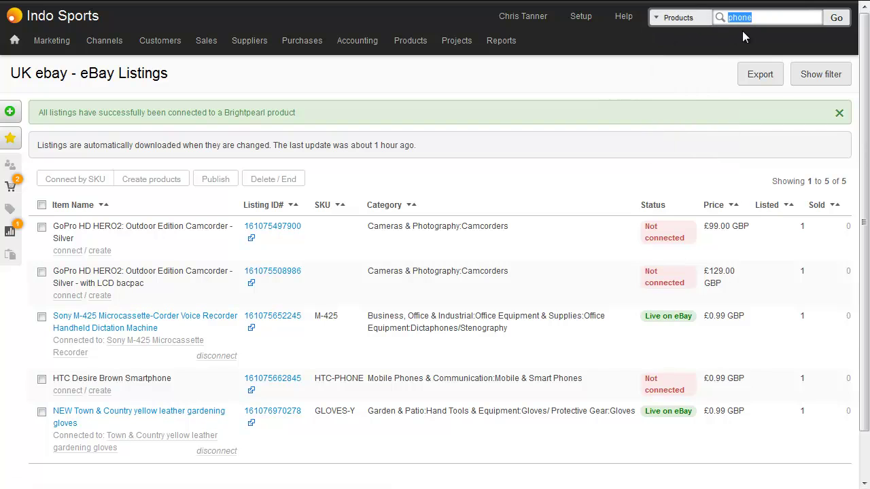
pyautogui.press('Return')
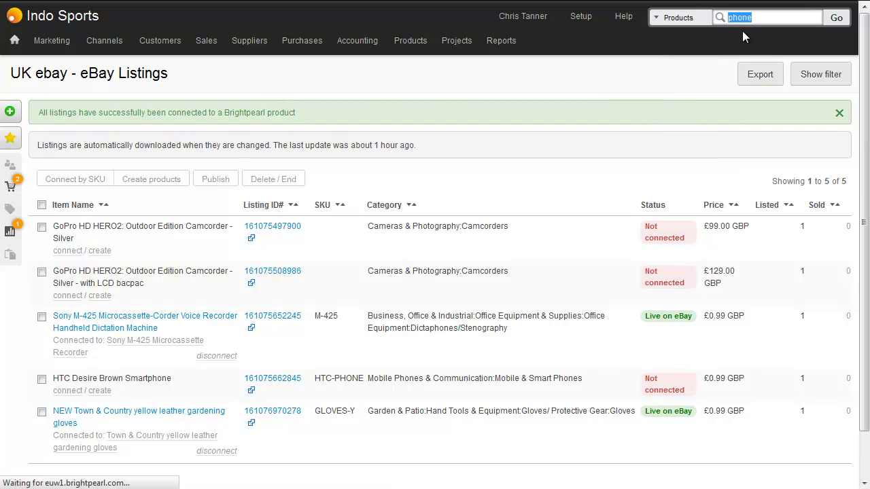
pyautogui.click(835, 19)
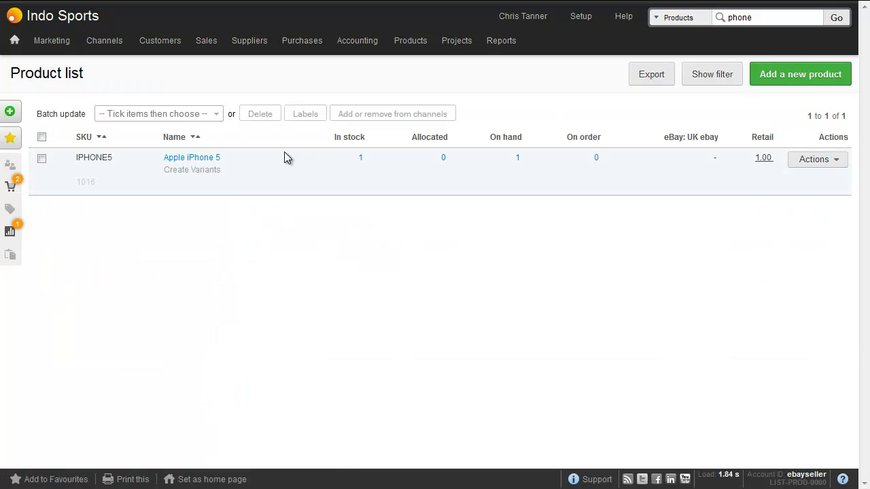
pyautogui.moveTo(204, 91)
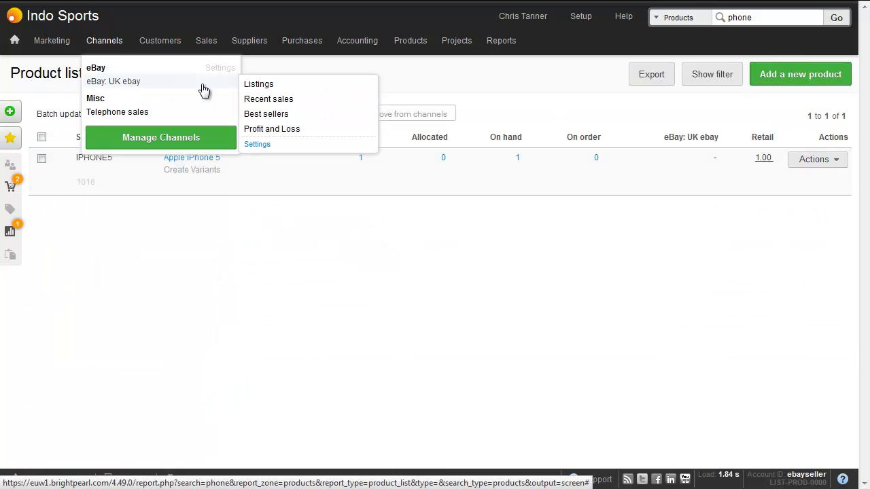
pyautogui.click(263, 86)
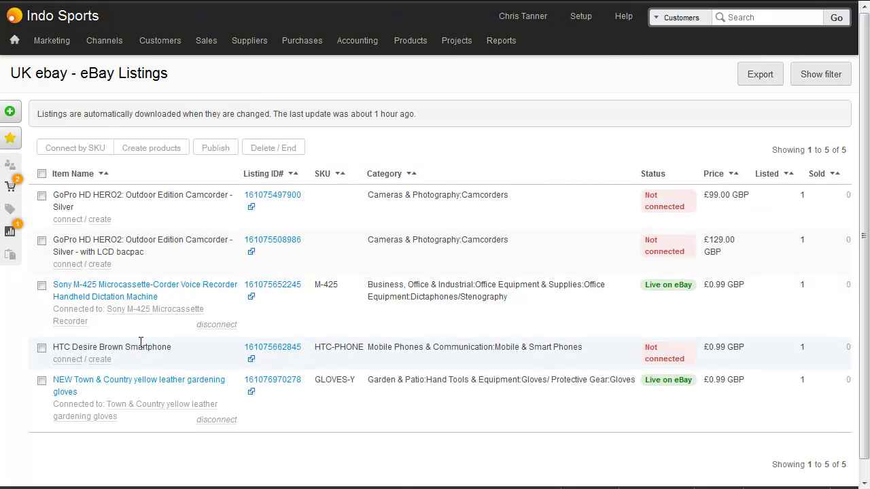
# - Start a new product from the HTC Desire Brown Smartphone listing and review its suggested name and Model/SKU
pyautogui.click(101, 360)
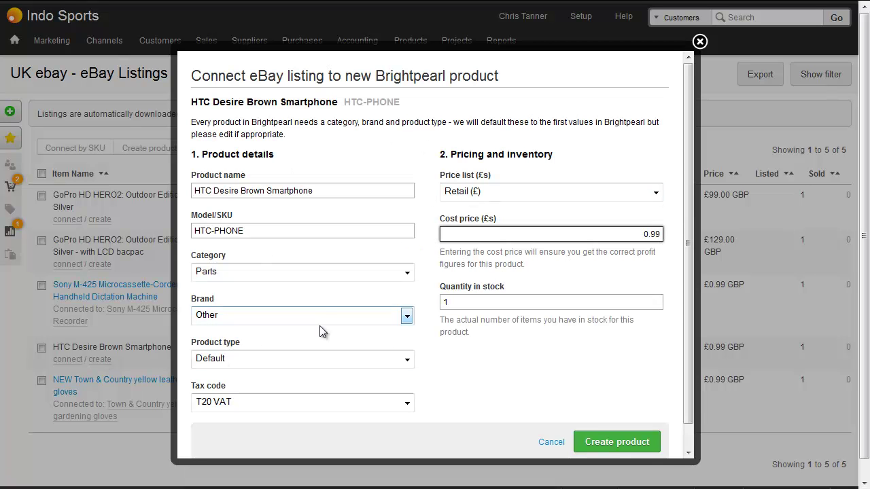
pyautogui.click(331, 191)
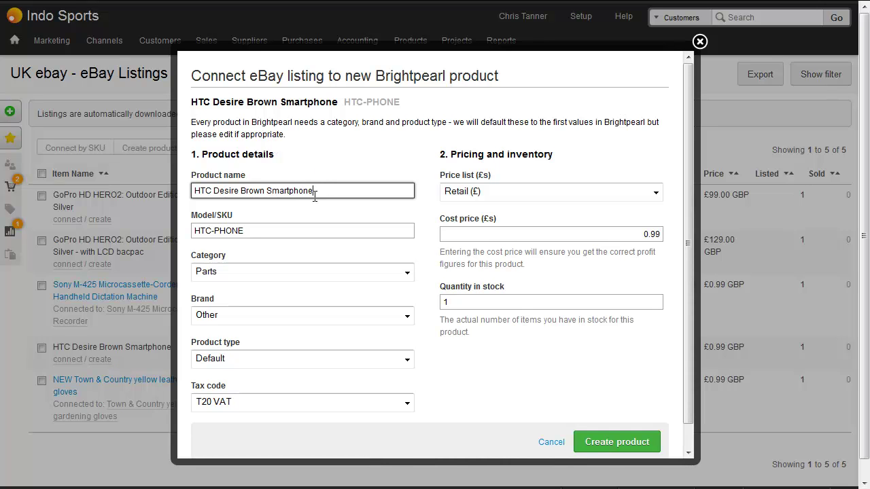
pyautogui.click(292, 228)
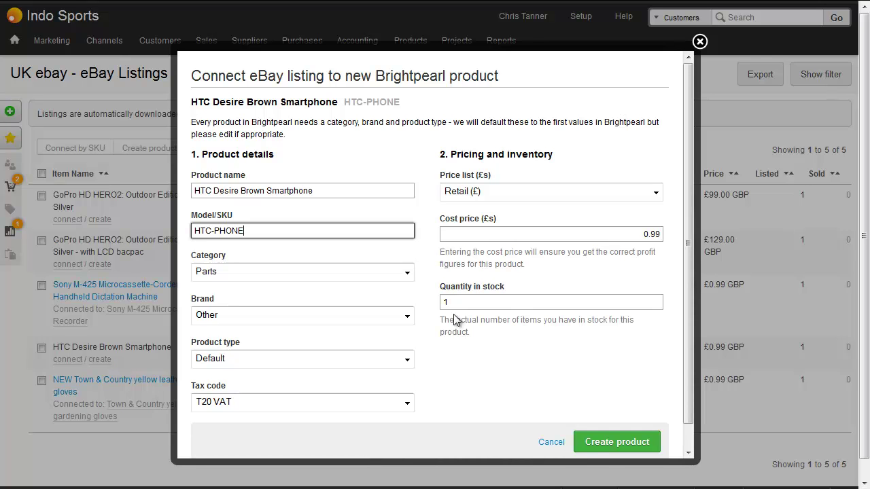
# - Create the HTC-PHONE product with cost price 0.00, accepting the zero-cost warning
pyautogui.doubleClick(651, 234)
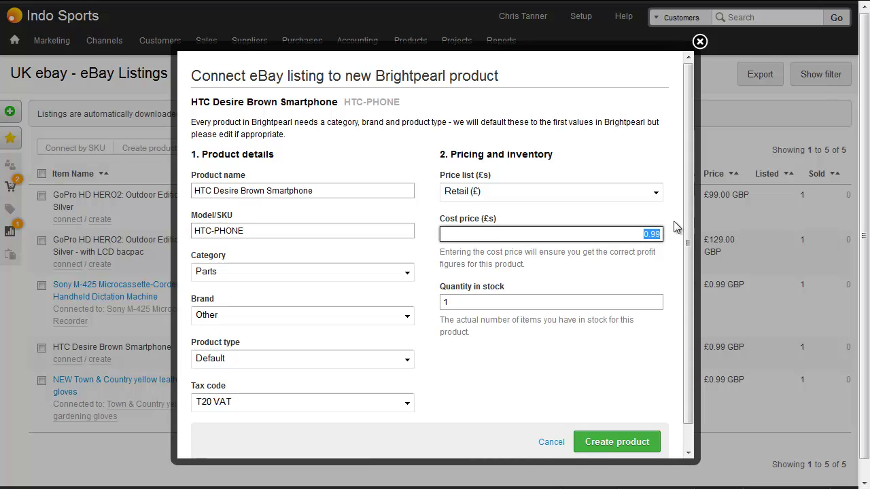
pyautogui.write('0.00')
pyautogui.click(657, 261)
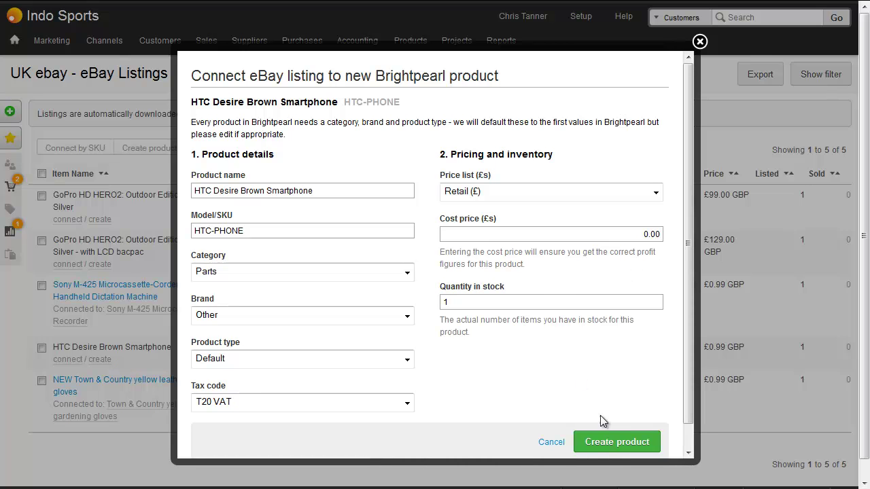
pyautogui.click(611, 441)
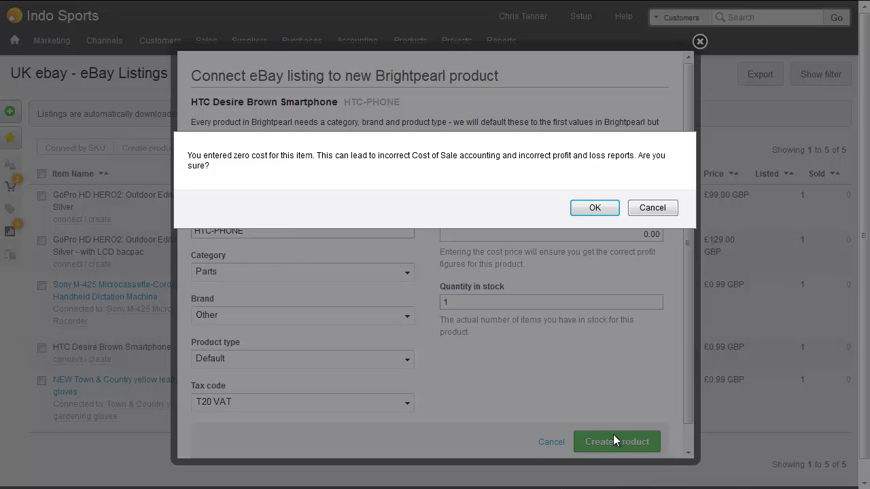
pyautogui.click(596, 208)
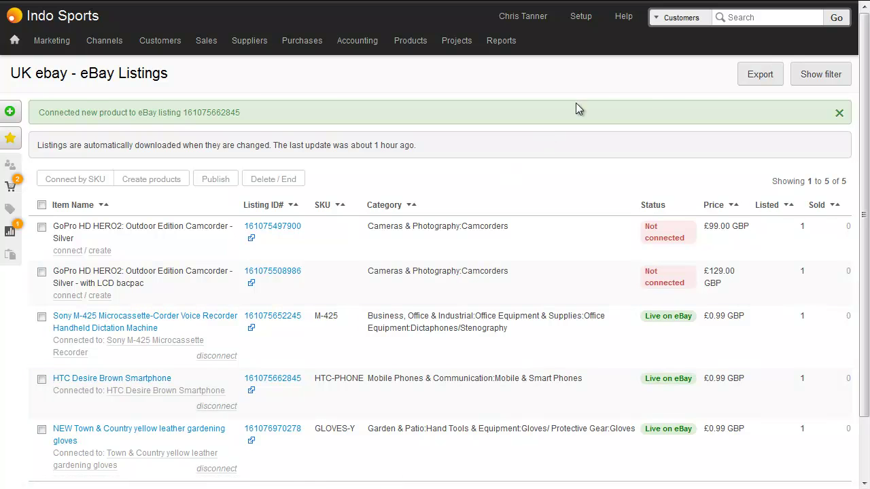
# - Search products for 'phone' to confirm the HTC-PHONE product exists
pyautogui.click(682, 19)
pyautogui.click(675, 74)
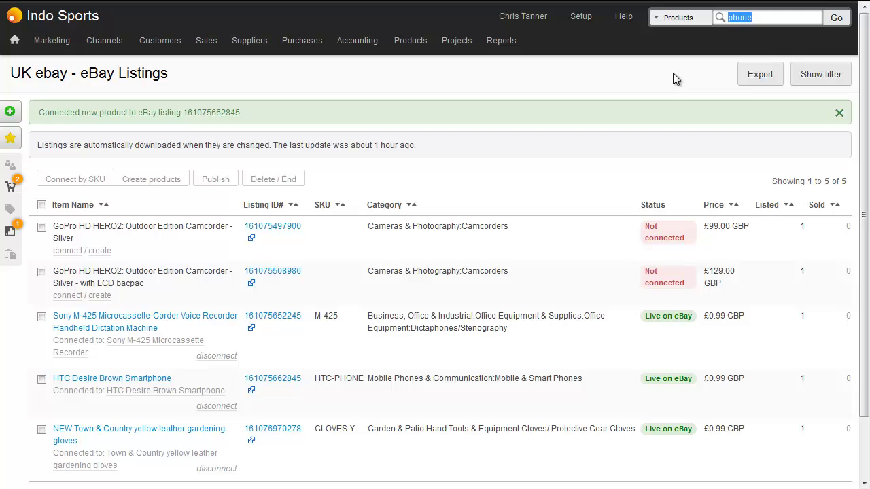
pyautogui.write('phone')
pyautogui.click(835, 19)
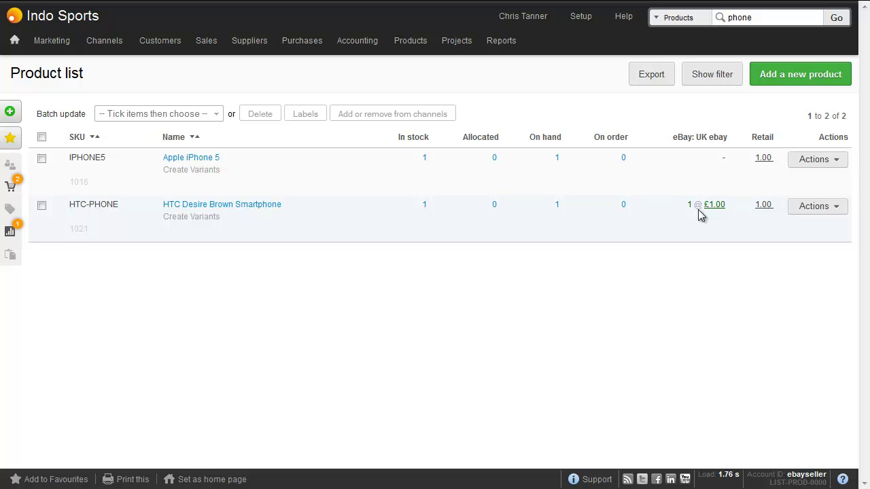
# - Go back to the eBay: UK ebay listings page under Channels
pyautogui.click(111, 40)
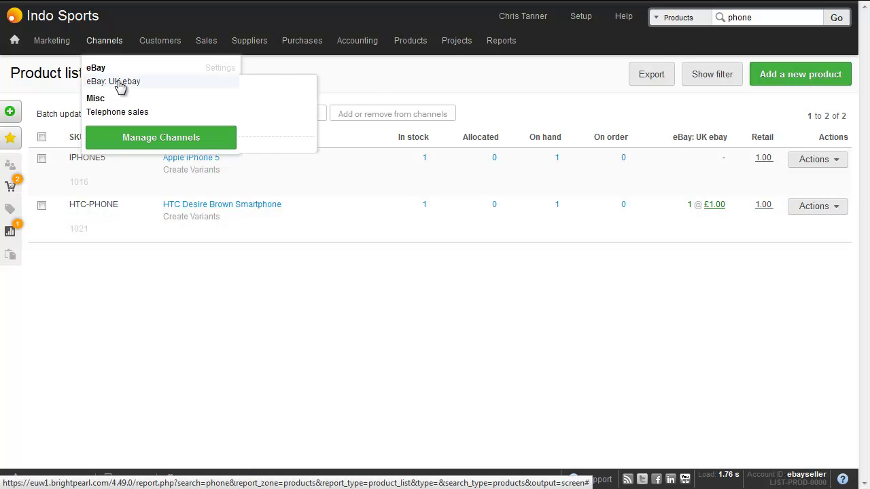
pyautogui.moveTo(119, 83)
pyautogui.click(250, 83)
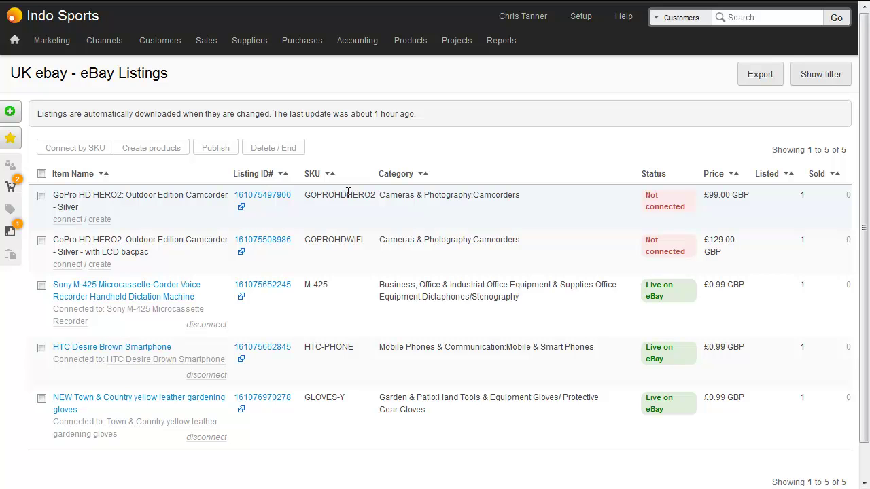
# - Connect both GoPro HD HERO2 listings by SKU, GOPROHDHERO2 and GOPROHDWIFI
pyautogui.click(41, 195)
pyautogui.click(41, 241)
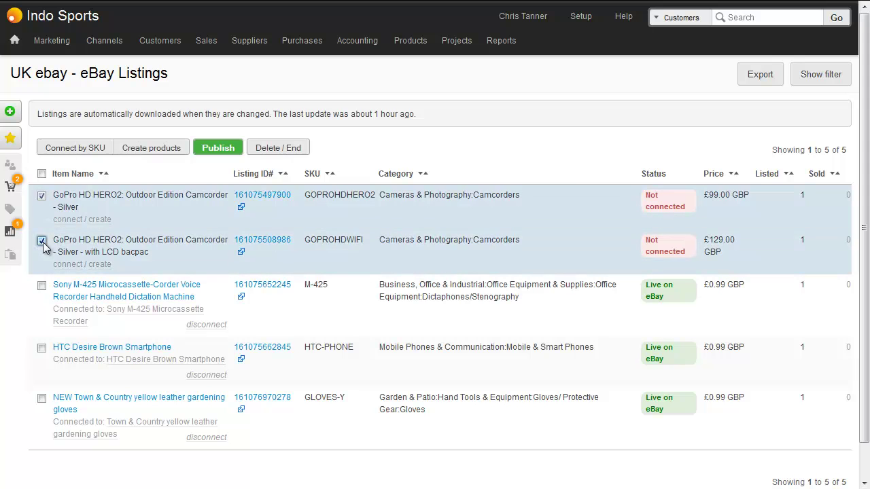
pyautogui.click(82, 150)
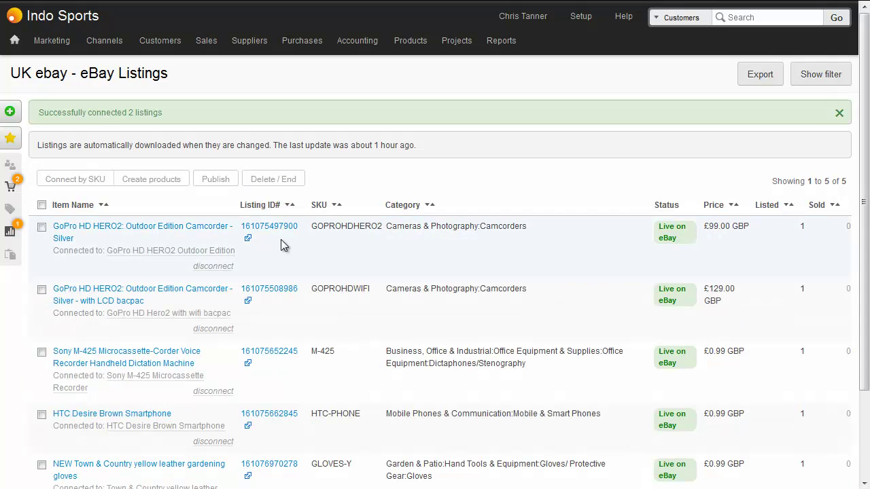
pyautogui.doubleClick(333, 226)
pyautogui.doubleClick(332, 289)
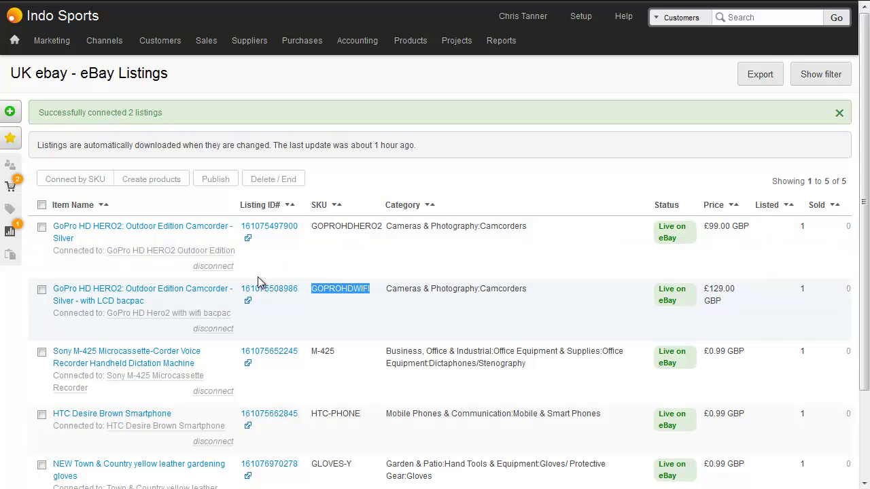
pyautogui.click(166, 269)
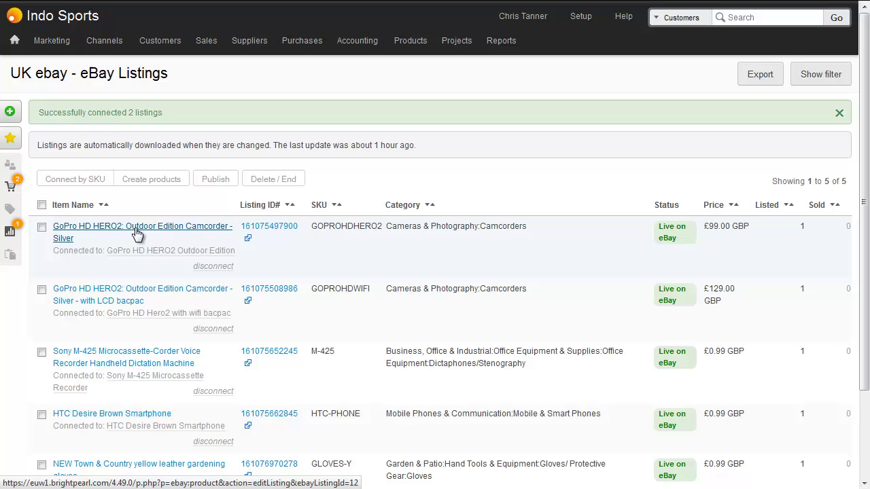